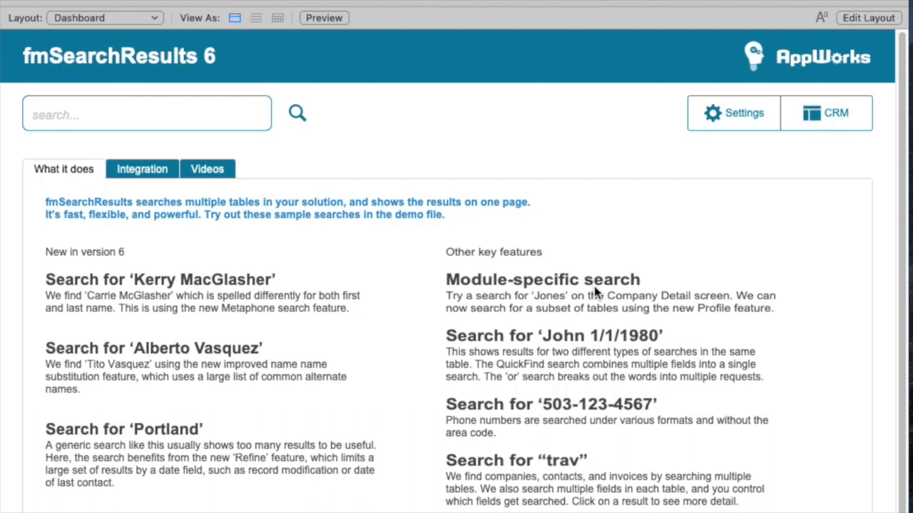
Search all tables for 'stra' and open the Gleaner Life Insurance Society company result.
left_click(227, 123)
type("stra")
key("Return")
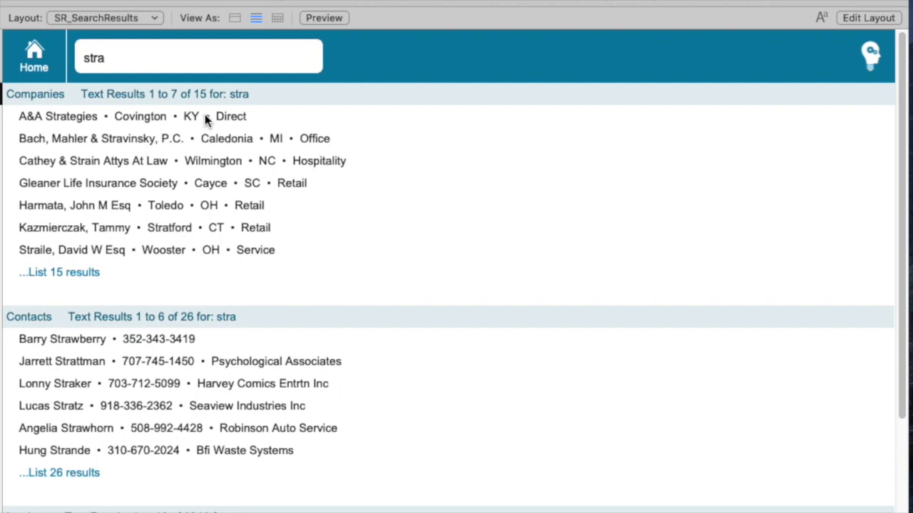
scroll(558, 432, "down", 1)
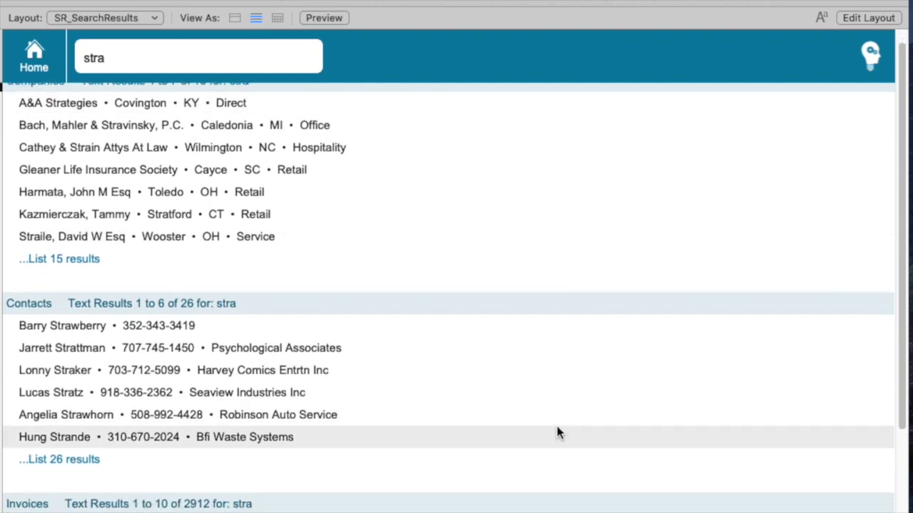
scroll(557, 432, "down", 5)
scroll(556, 432, "up", 5)
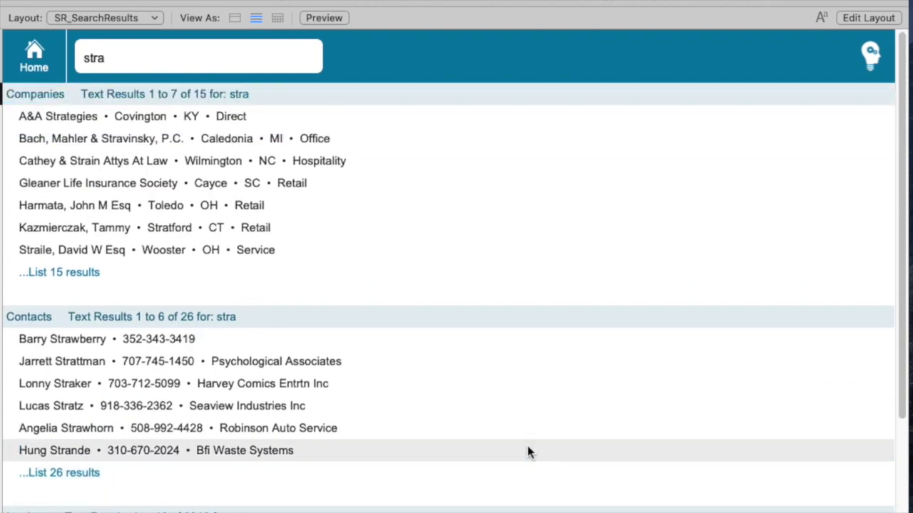
left_click(114, 185)
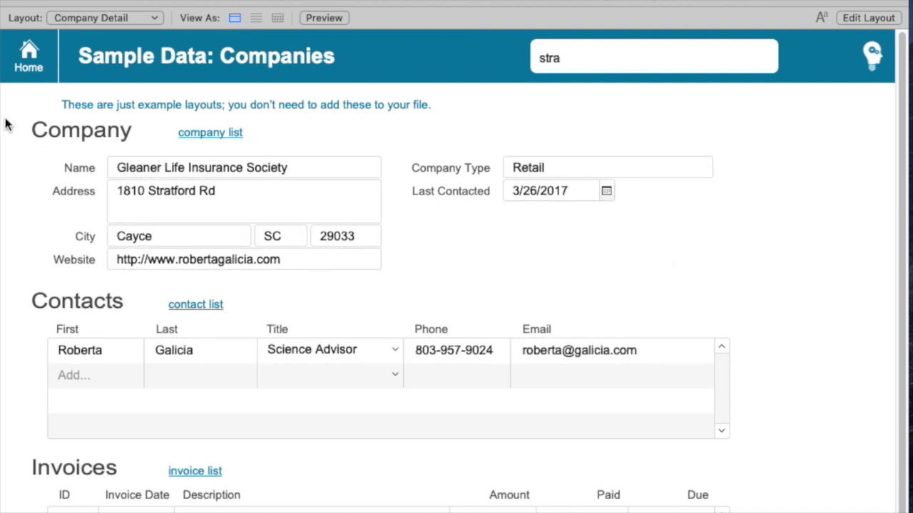
Rerun the 'stra' search from the dashboard and open the third contact's detail record.
left_click(28, 57)
left_click(156, 107)
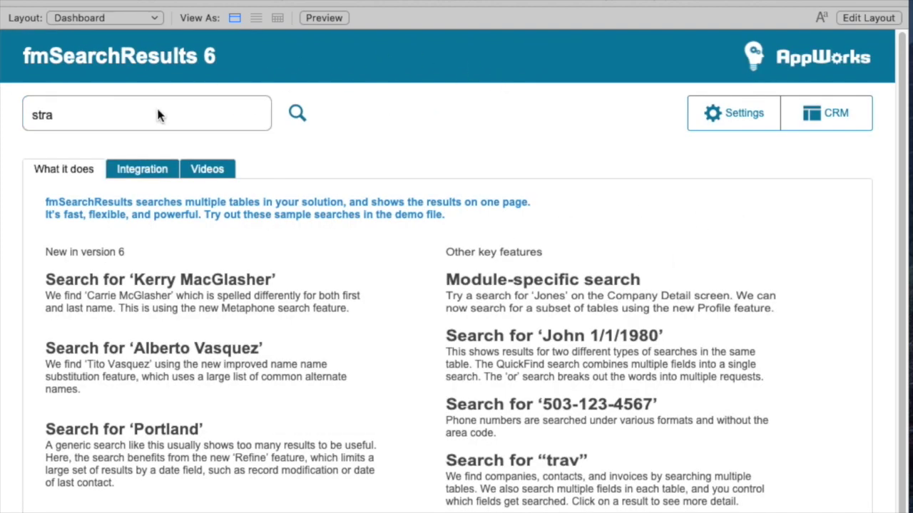
key("Return")
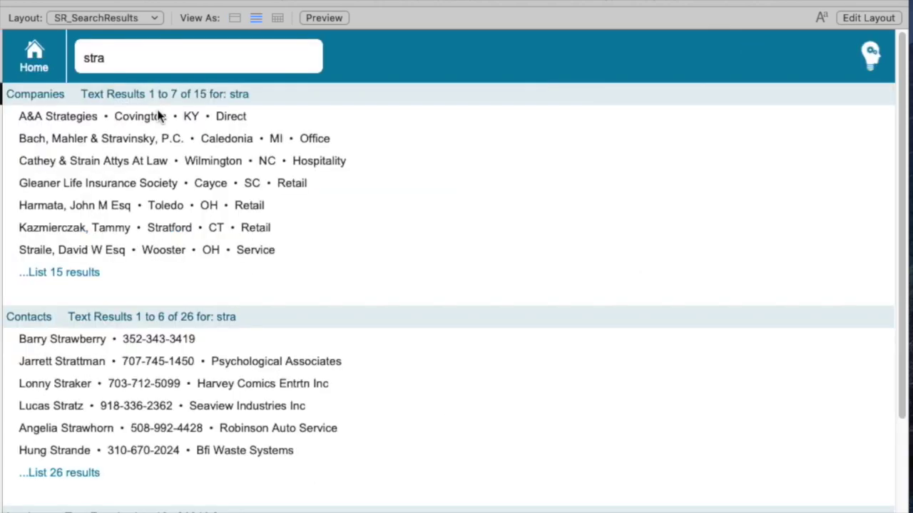
left_click(96, 389)
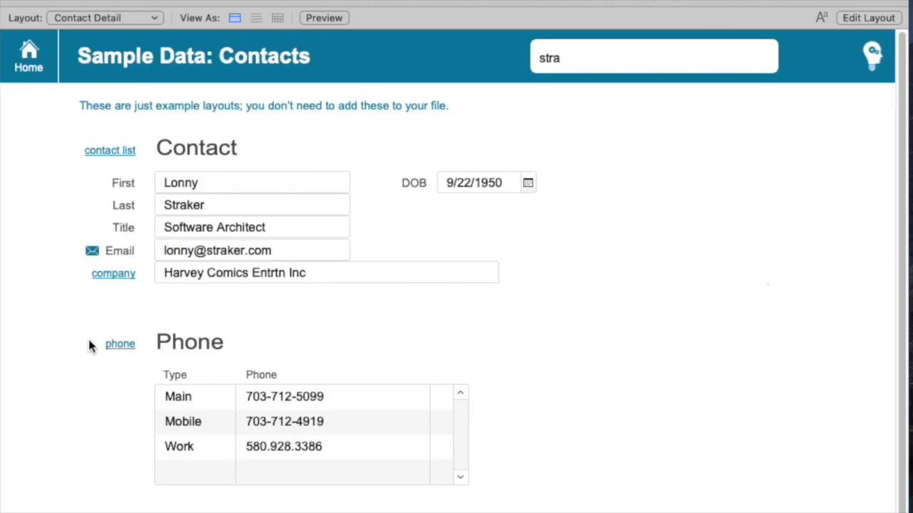
Rerun 'stra' from the dashboard and list all 26 matching contacts.
left_click(30, 60)
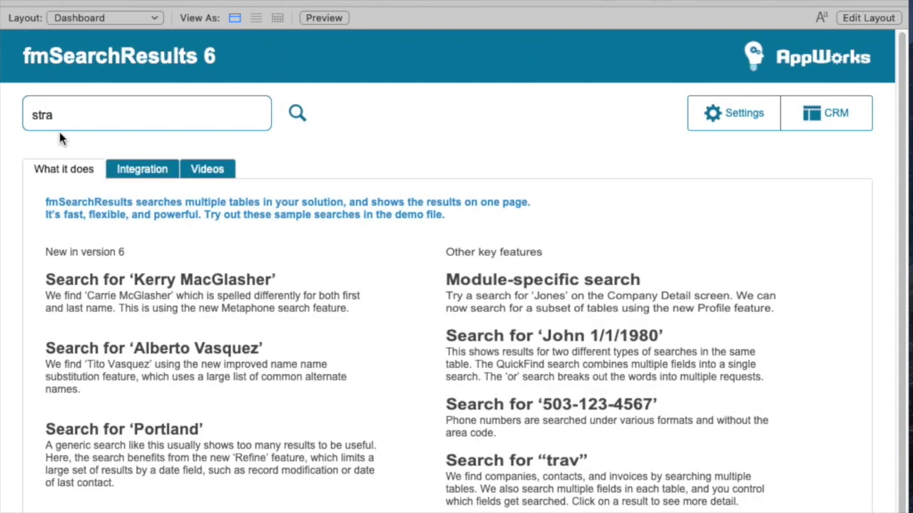
left_click(87, 121)
key("Return")
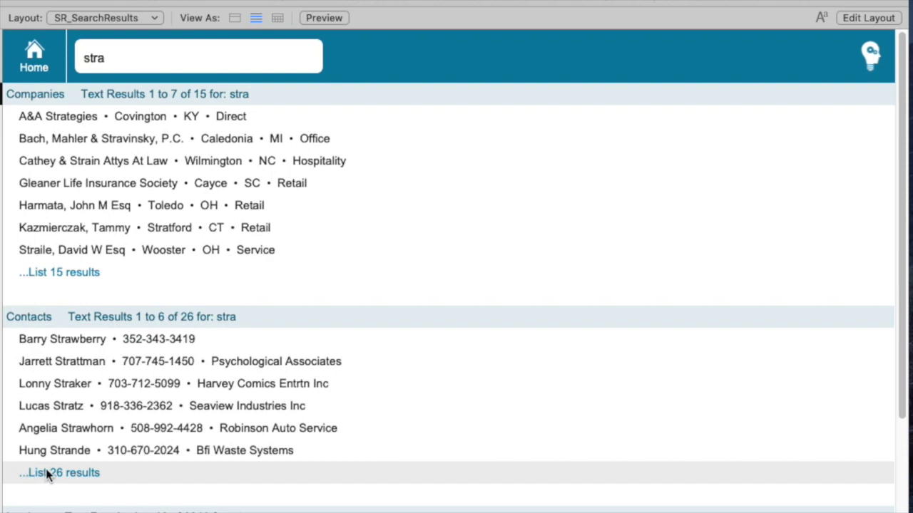
left_click(46, 473)
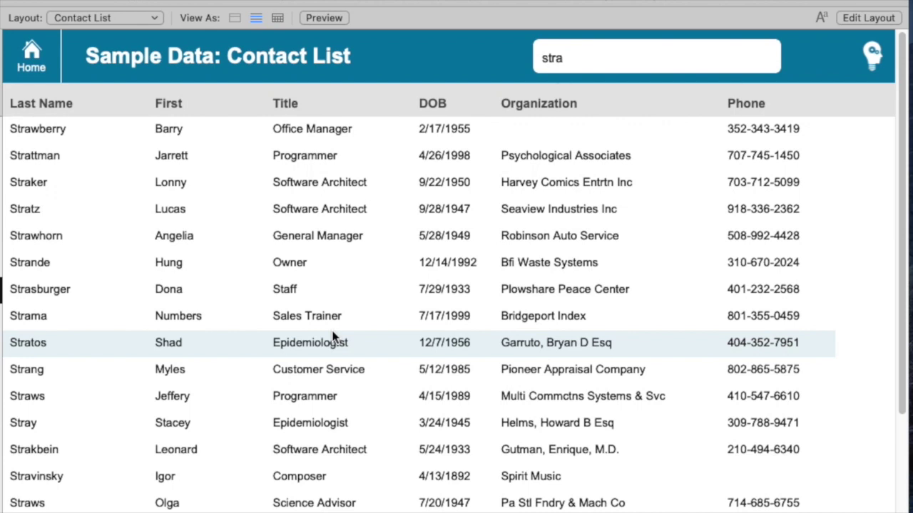
Rerun 'stra' from the Contact List to show only contact results 1 to 6 of 26.
left_click(650, 58)
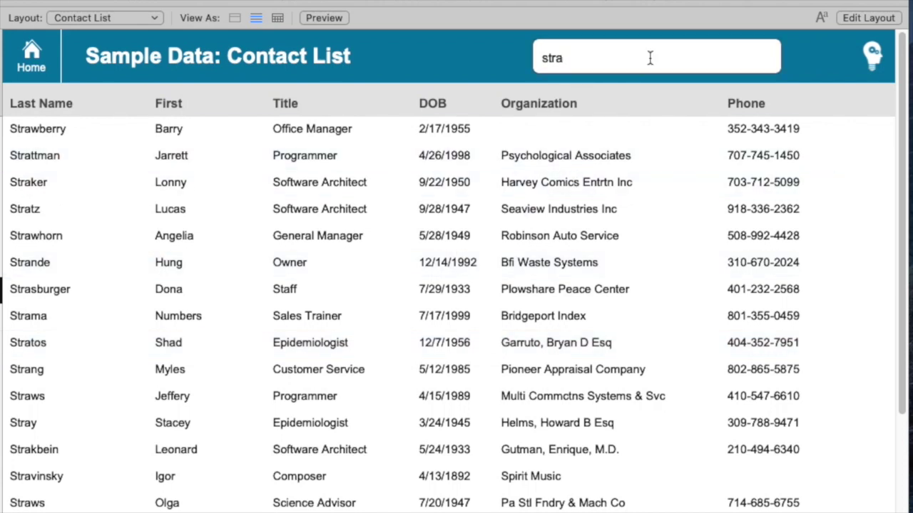
key("Return")
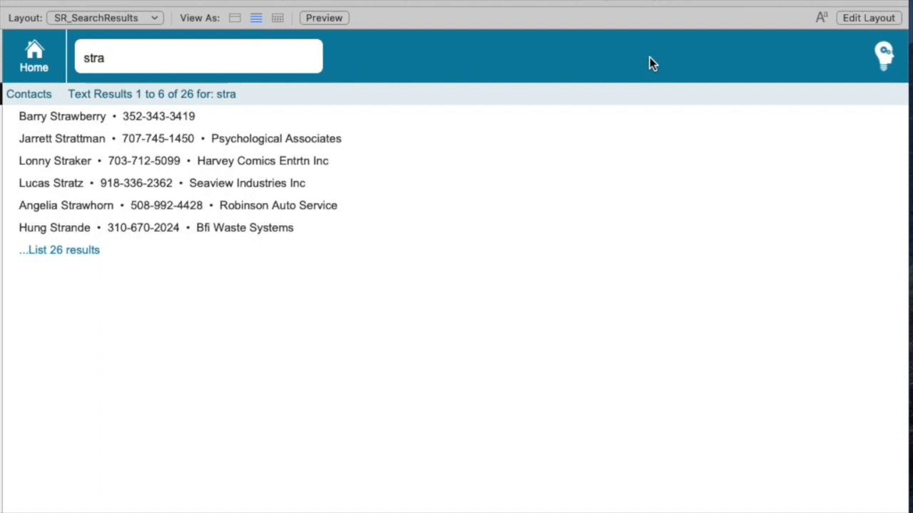
Replace the search term with a contact's nickname and surname and run the search.
left_click(166, 50)
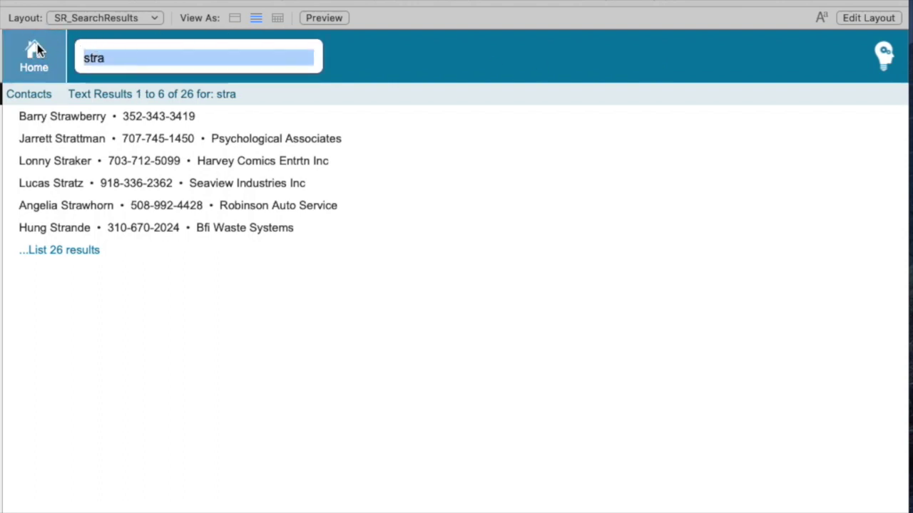
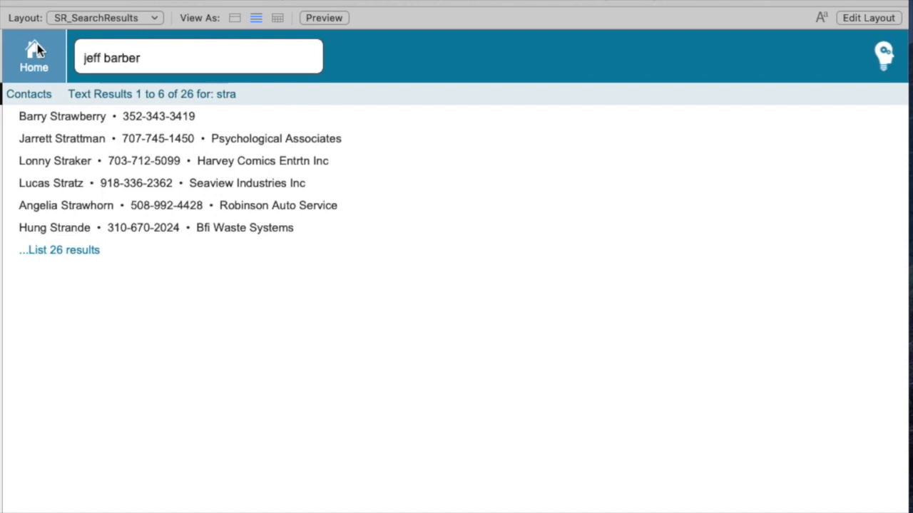
key("Return")
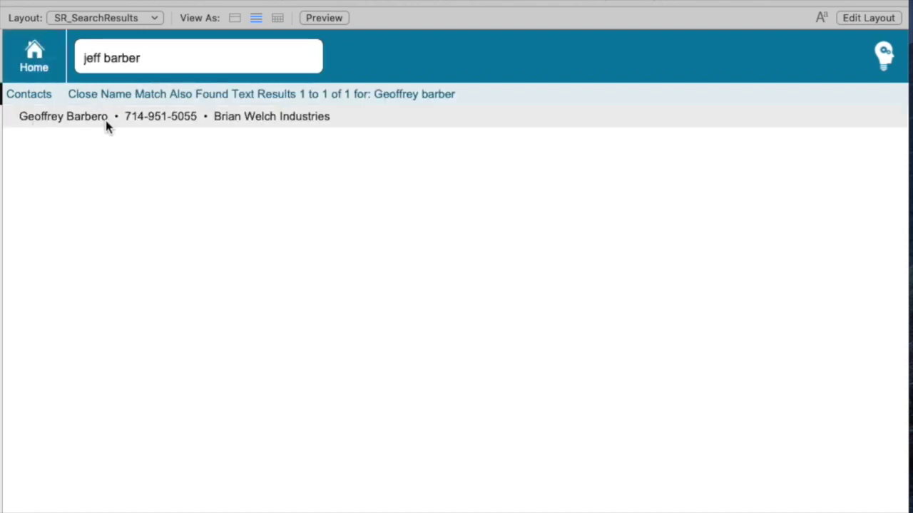
mouse_move(106, 122)
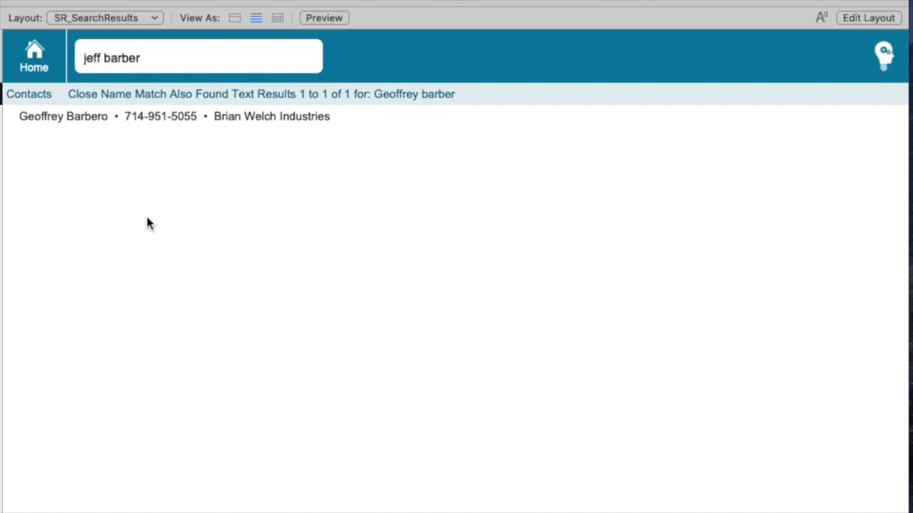
Search a misspelled contact name to get one Metaphone match, then return to the dashboard.
left_click(224, 68)
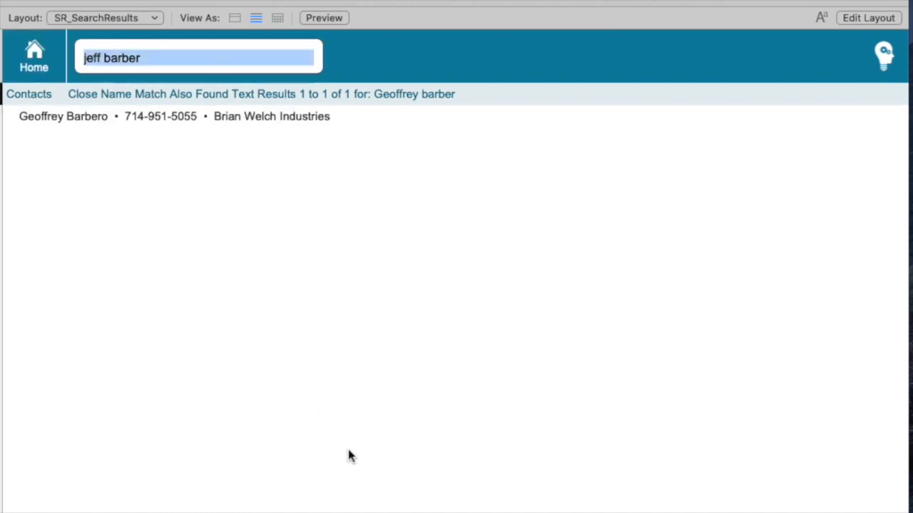
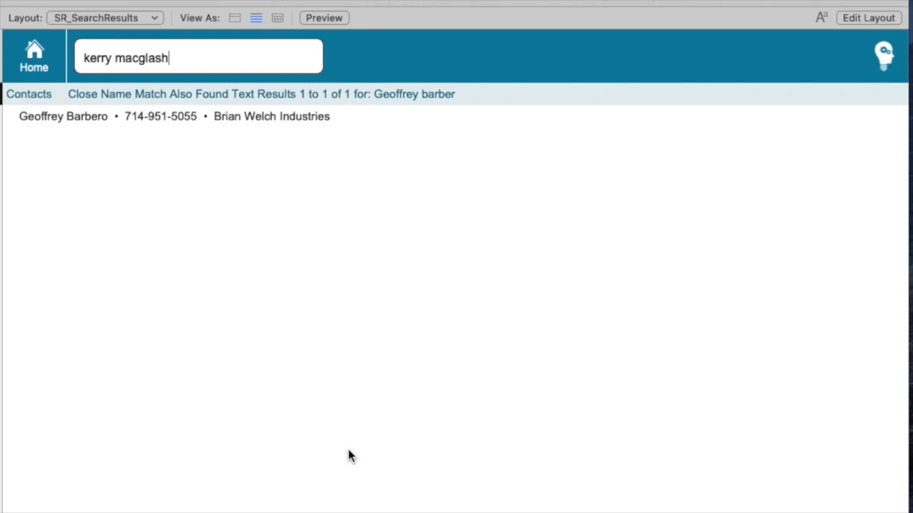
key("Return")
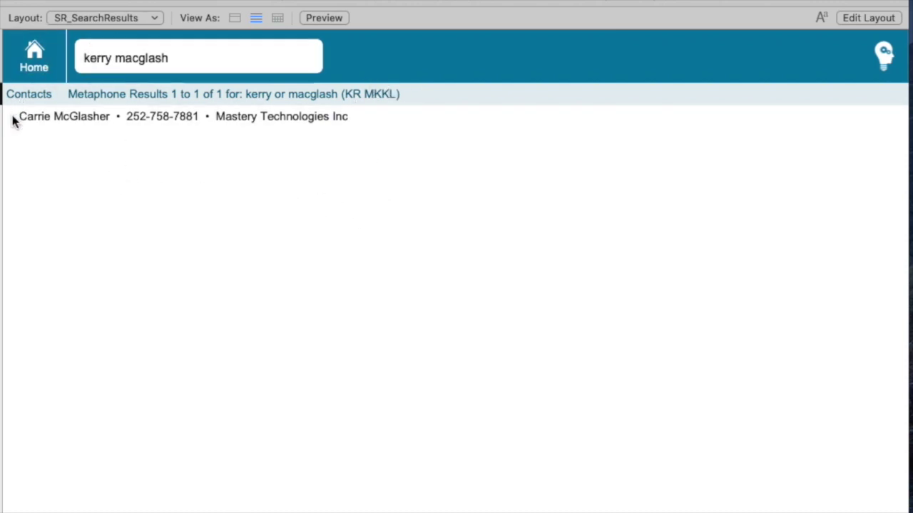
mouse_move(17, 119)
left_click(52, 71)
In the CRM company list, find companies whose City is 'portland'.
left_click(821, 112)
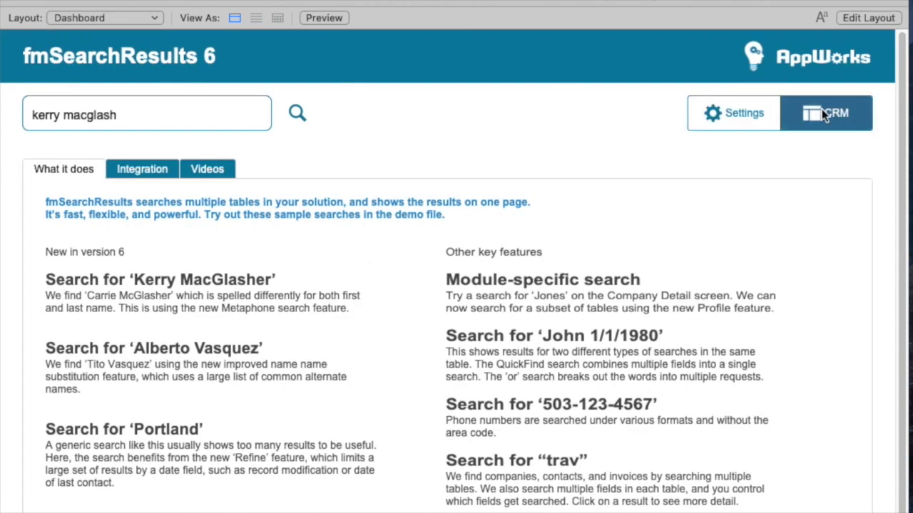
left_click(218, 137)
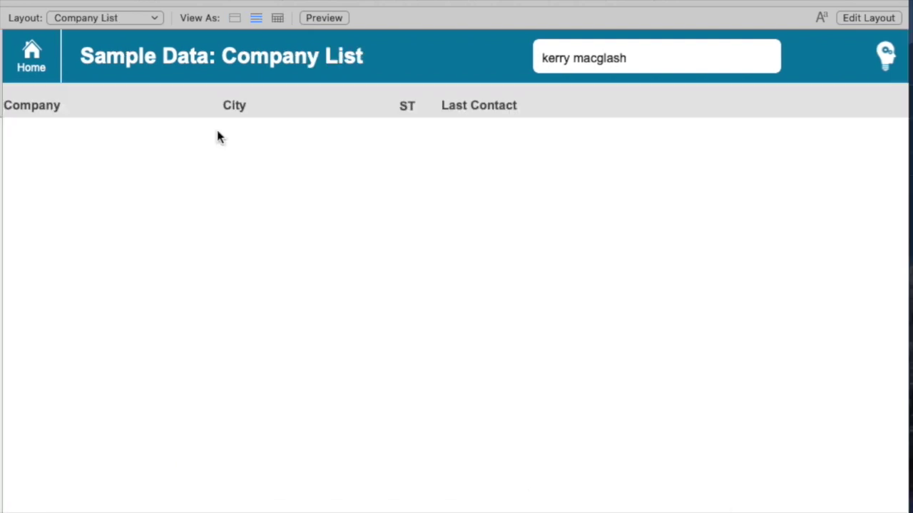
key("super+f")
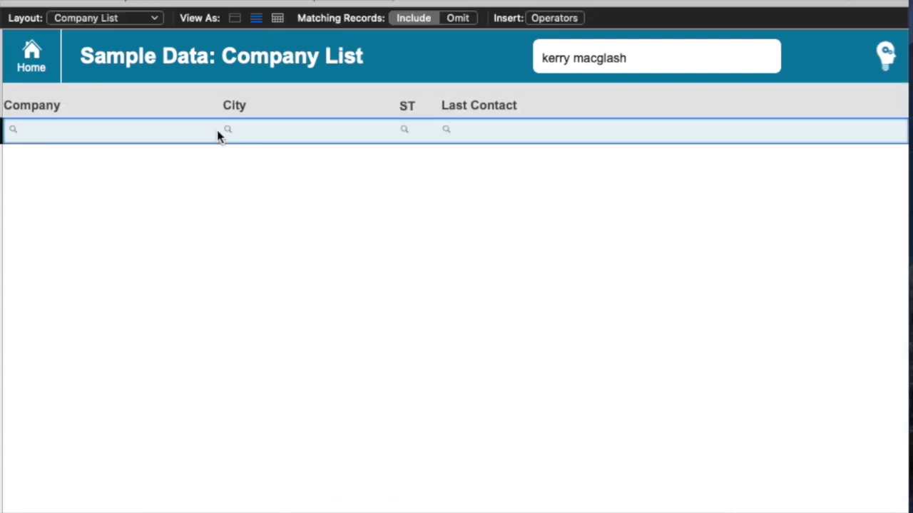
key("Tab")
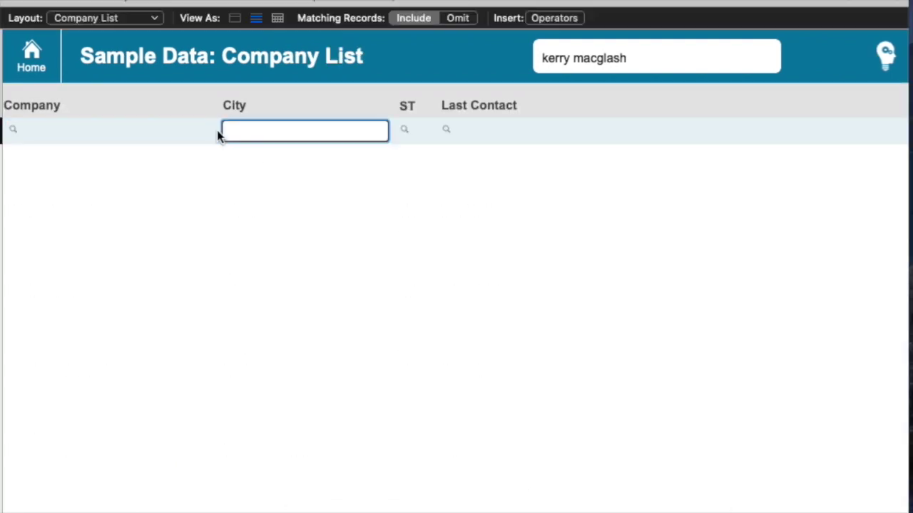
type("portland")
key("Return")
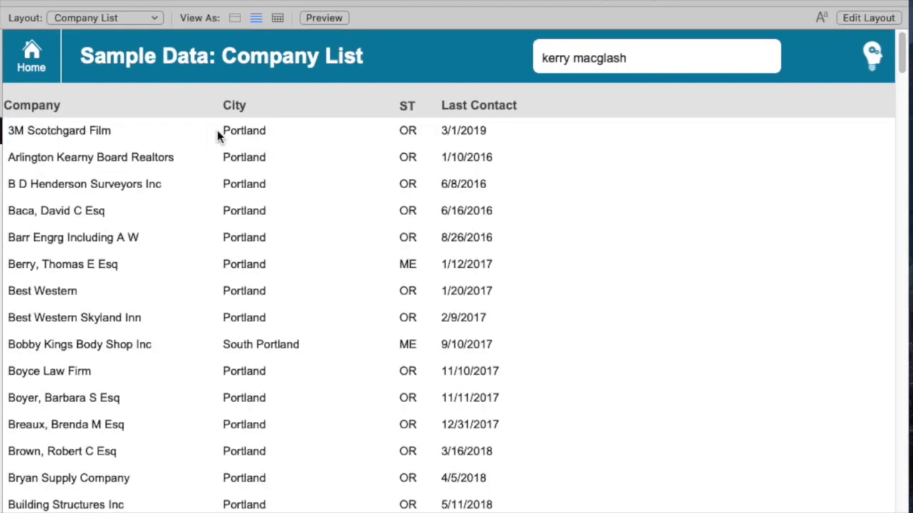
scroll(218, 135, "down", 20)
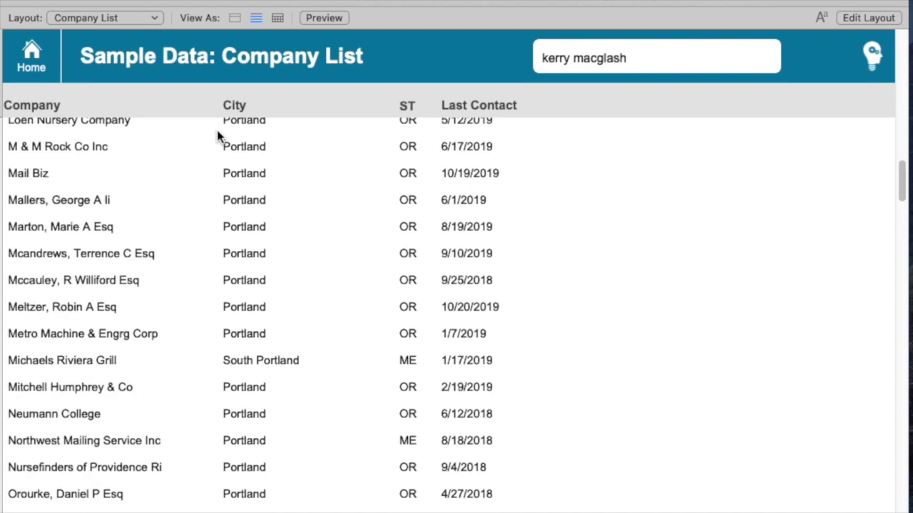
Quick-search 'portland' to list company text results 1 to 7 of 8.
left_click(643, 62)
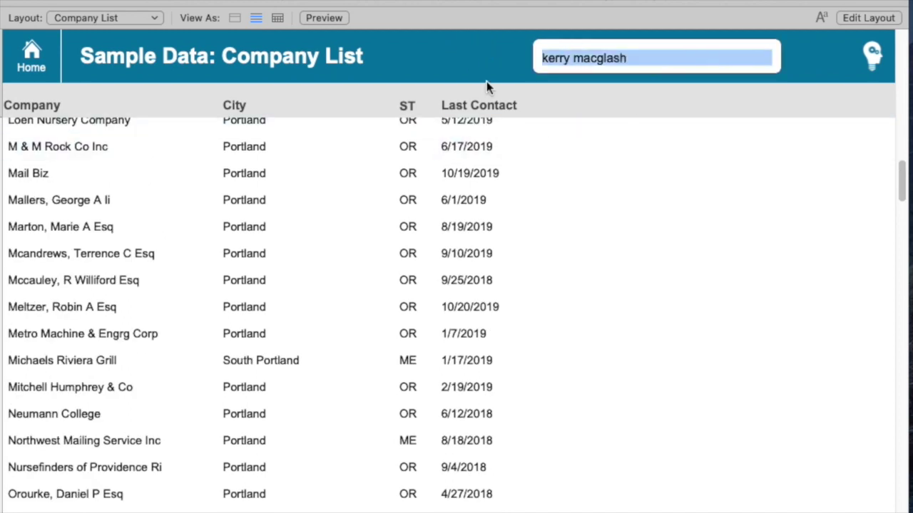
type("portland")
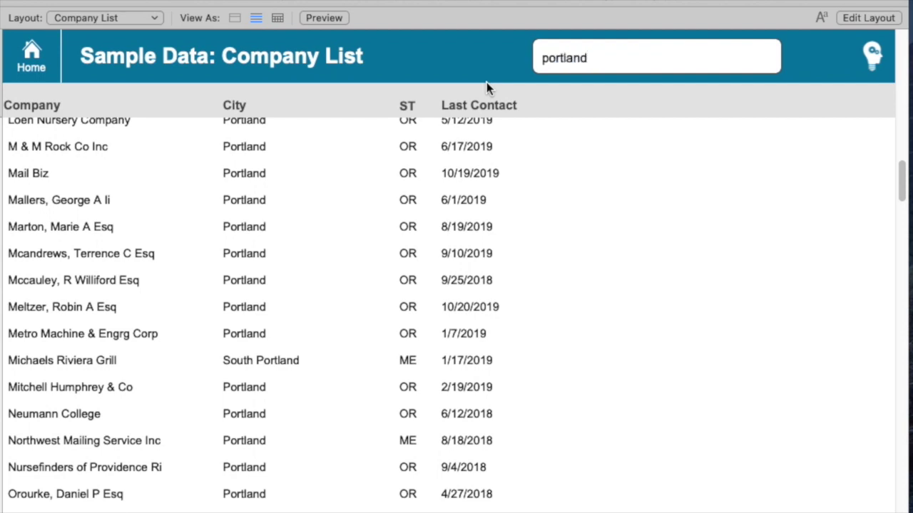
key("Return")
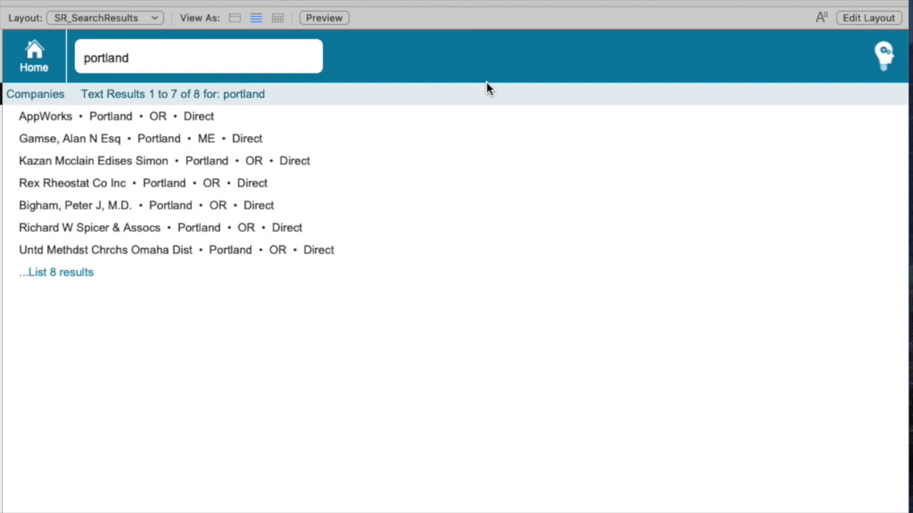
mouse_move(460, 116)
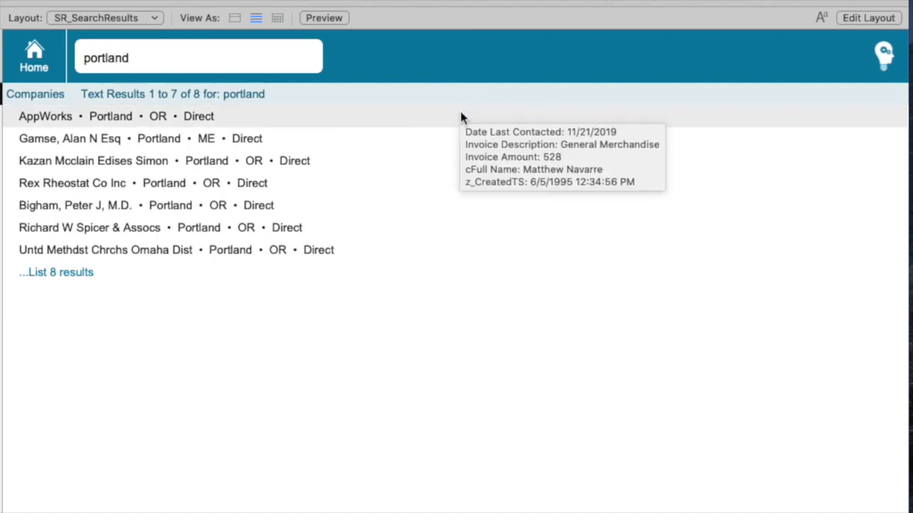
Clear the Maine company's Last Contacted date and commit the record.
left_click(85, 136)
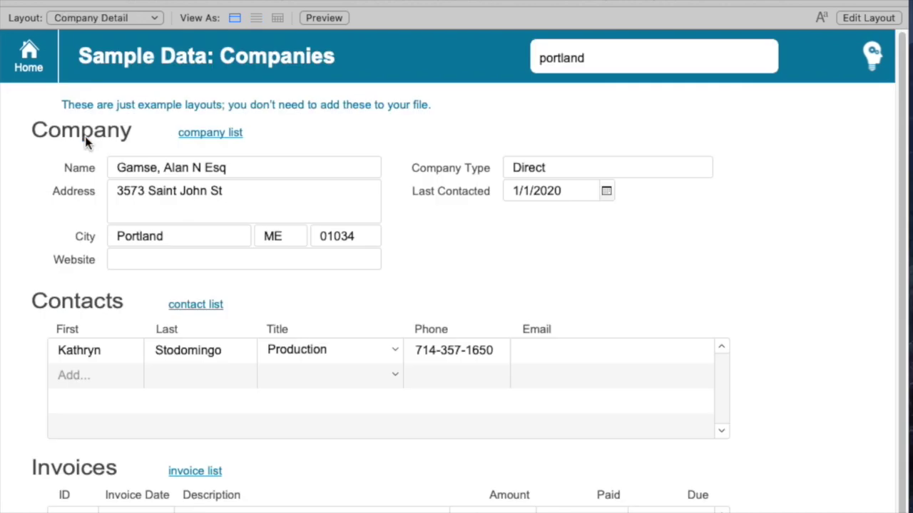
left_click(575, 194)
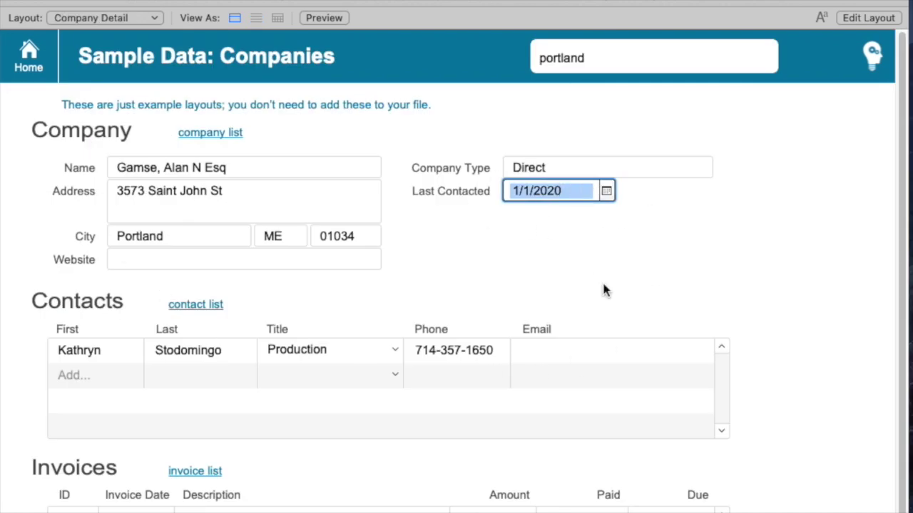
key("BackSpace")
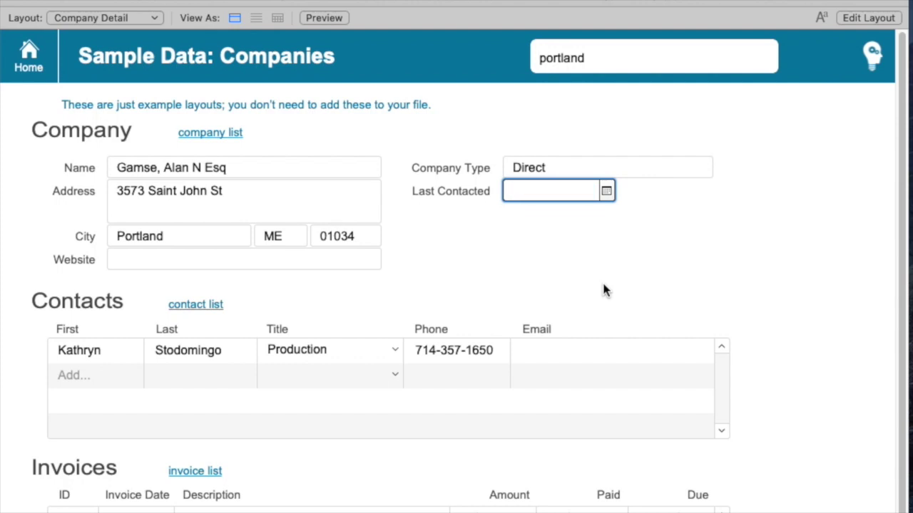
left_click(650, 271)
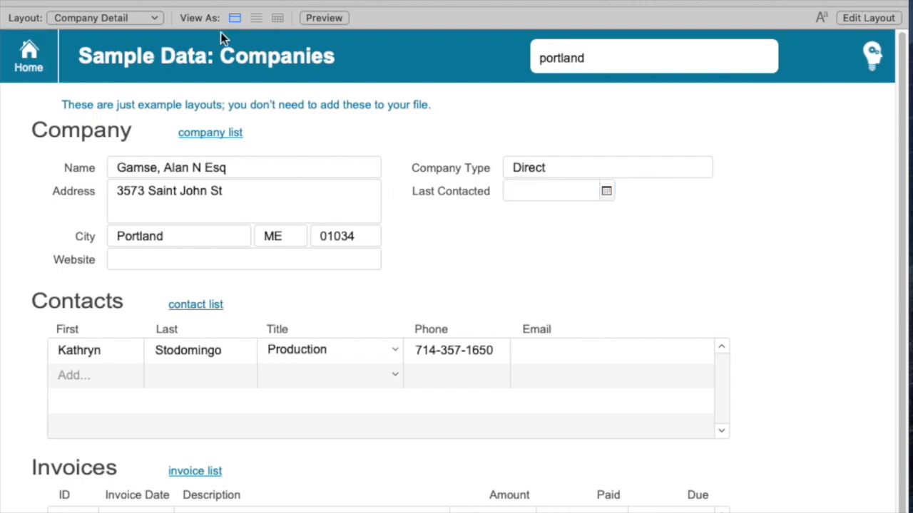
Rerun the 'portland' search, now 7 of 7 results, then return to the dashboard.
left_click(648, 59)
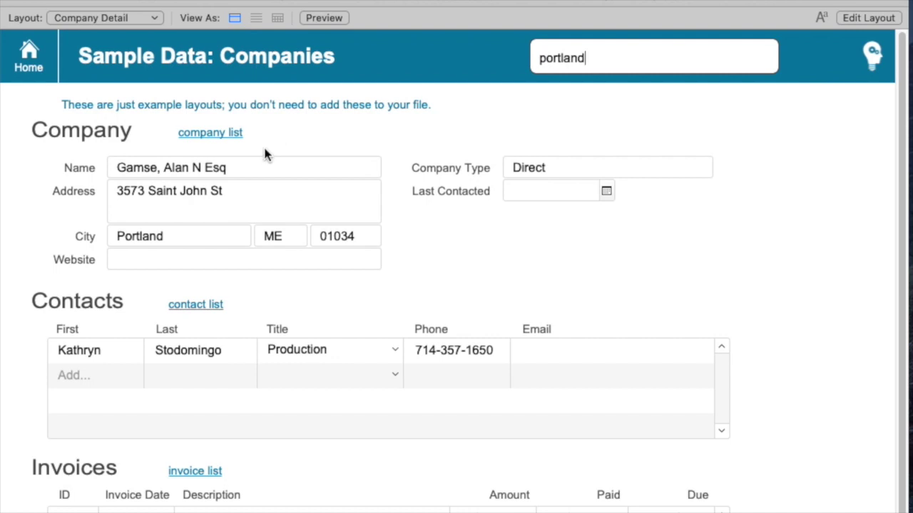
key("Return")
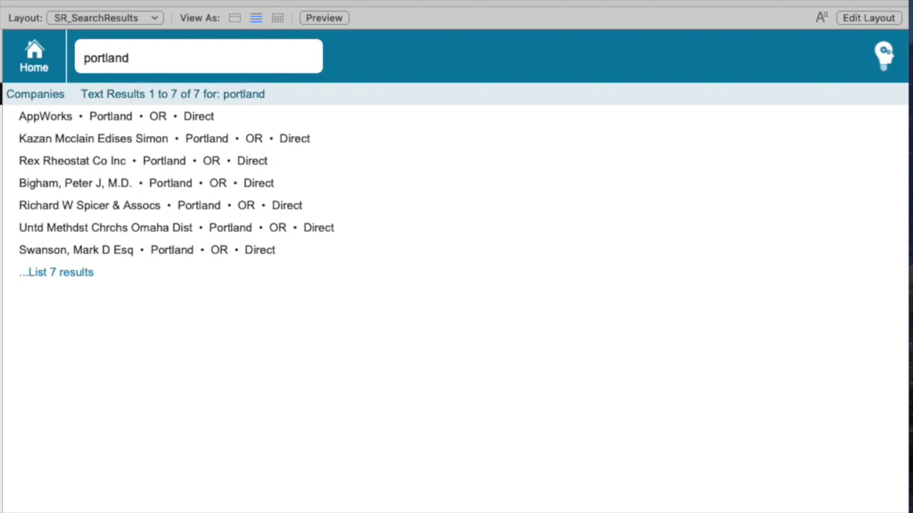
left_click(32, 57)
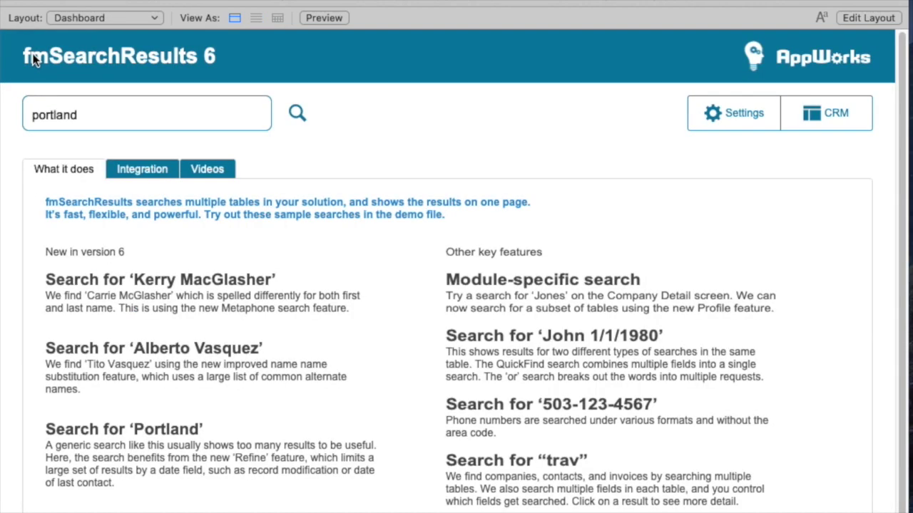